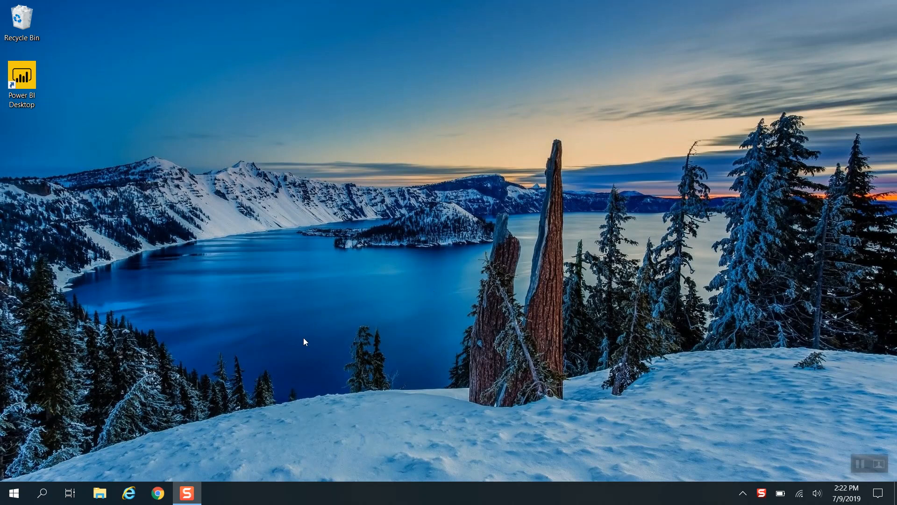
Step: Open the FESWProjectTrackingDB.accdb database in Access and maximize the Project Tracking Navigation form
{"action": "left_click", "coordinate": [14, 492]}
{"action": "left_click", "coordinate": [220, 248]}
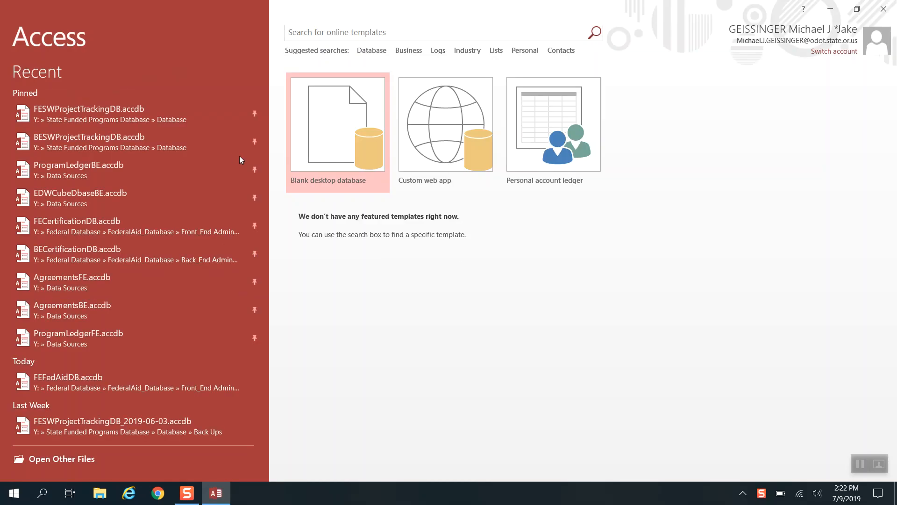
{"action": "left_click", "coordinate": [57, 118]}
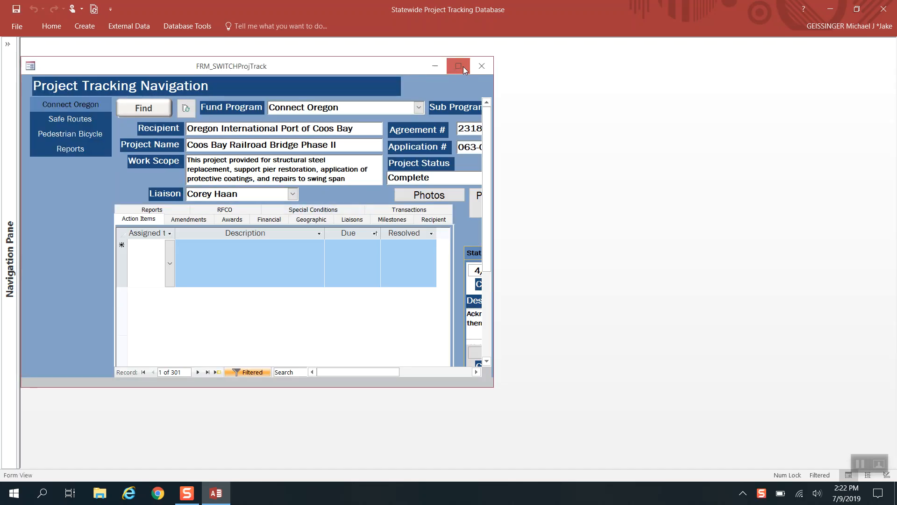
{"action": "left_click", "coordinate": [464, 66]}
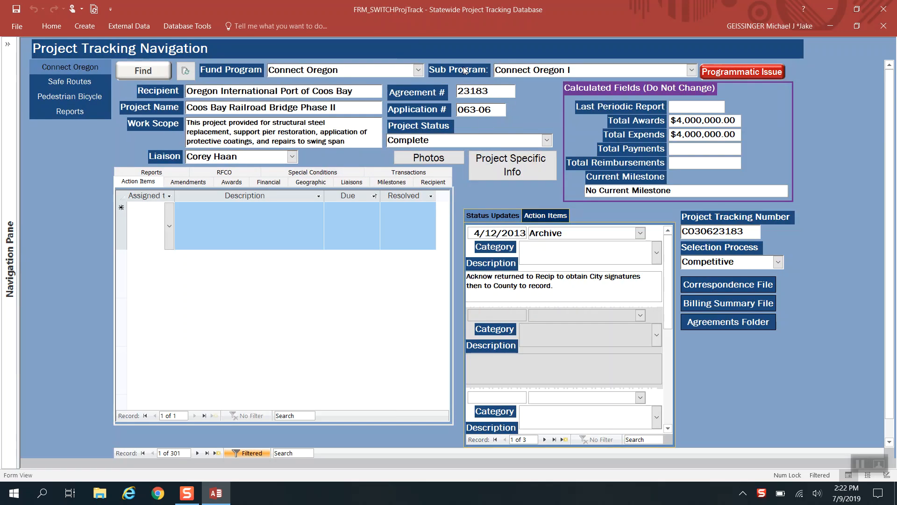
Step: View the Pedestrian Bicycle and Safe Routes project forms, looking for the Financial section in each
{"action": "left_click", "coordinate": [70, 95]}
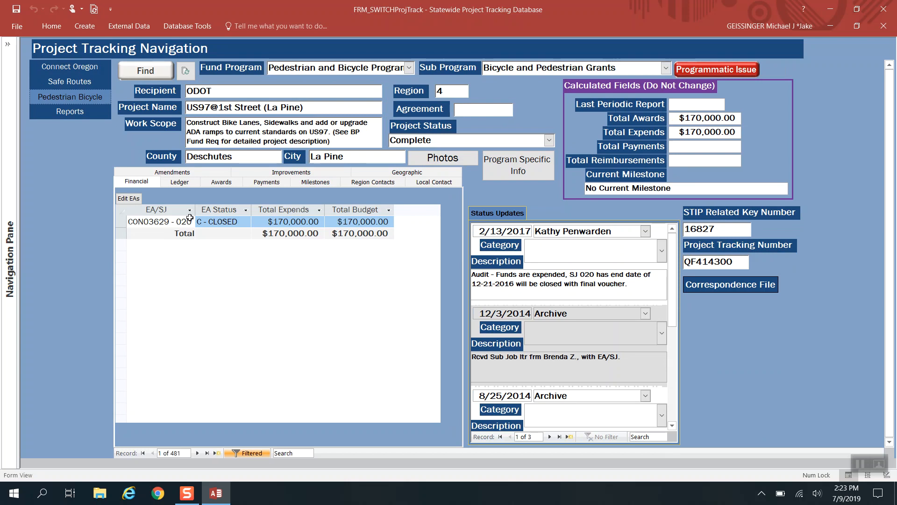
{"action": "left_click", "coordinate": [70, 84]}
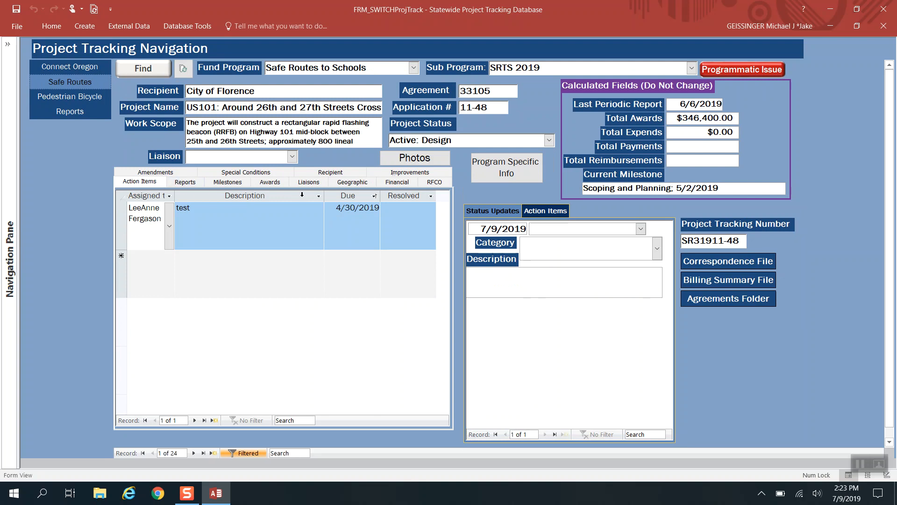
{"action": "left_click", "coordinate": [396, 181]}
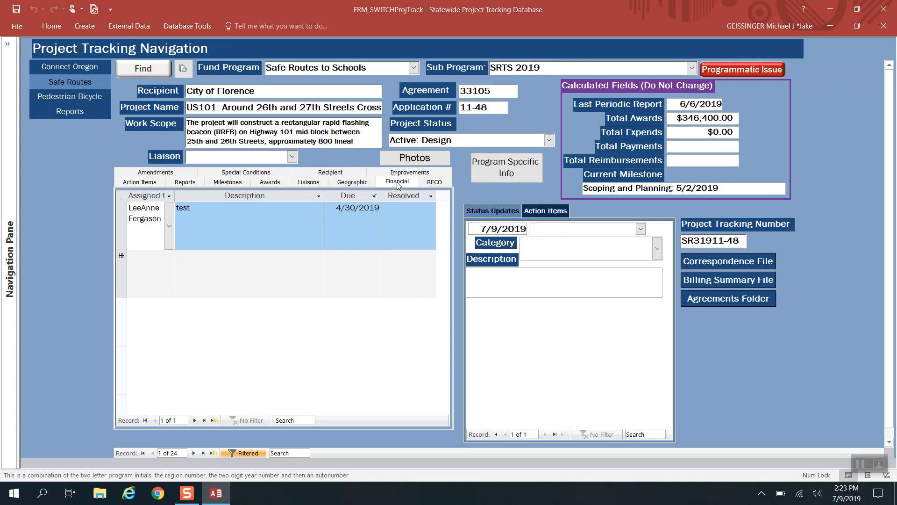
Step: Add EA/SJ number C8151114 - 000 with tracking number QF414300 to the Pedestrian Bicycle project US97@1st Street (La Pine)
{"action": "left_click", "coordinate": [74, 97]}
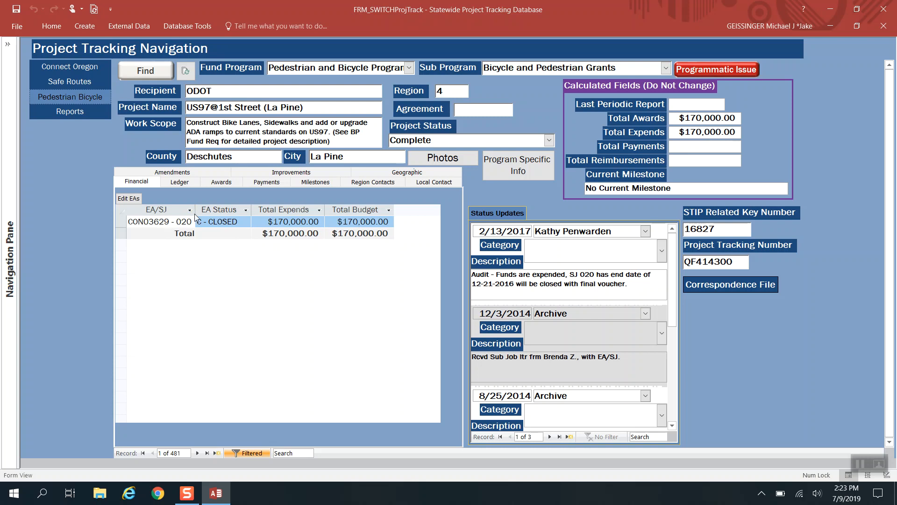
{"action": "left_click", "coordinate": [132, 200]}
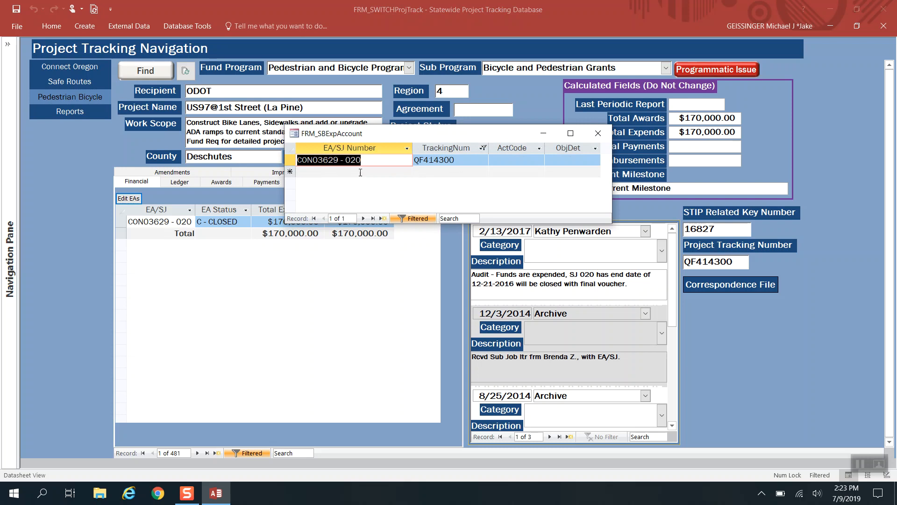
{"action": "left_click", "coordinate": [346, 172]}
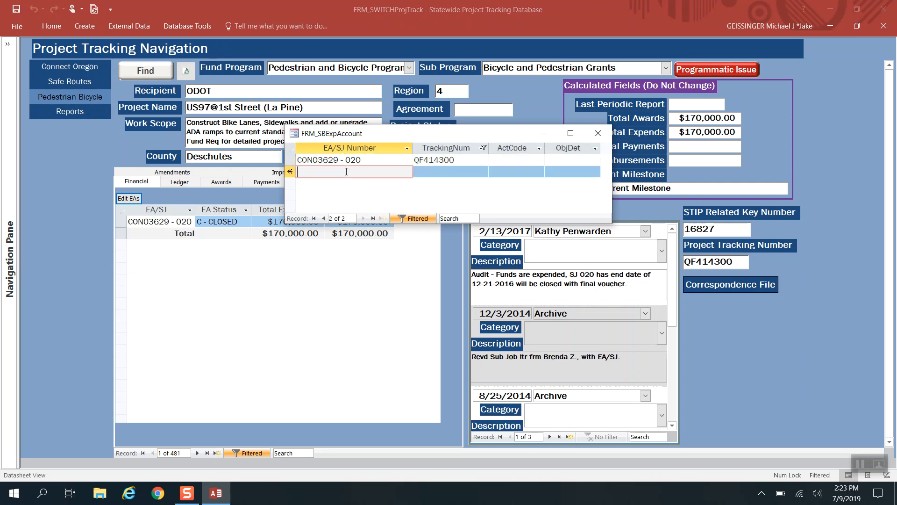
{"action": "type", "text": "C8151114 - 000"}
{"action": "left_click", "coordinate": [443, 172]}
{"action": "type", "text": "QF4"}
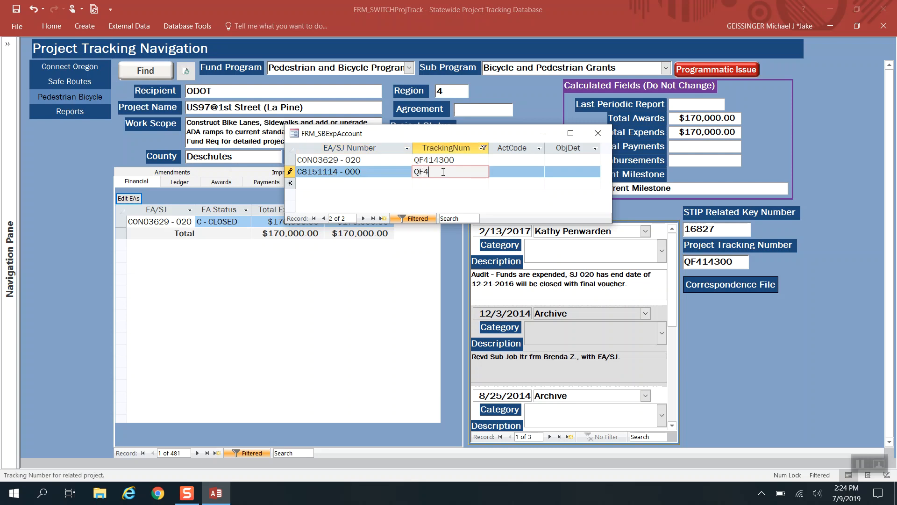
{"action": "type", "text": "14300"}
Step: Correct the new row's EA/SJ number to C8151113 - 000, close the EA list and refresh the project form
{"action": "left_click", "coordinate": [336, 171]}
{"action": "key", "text": "BackSpace"}
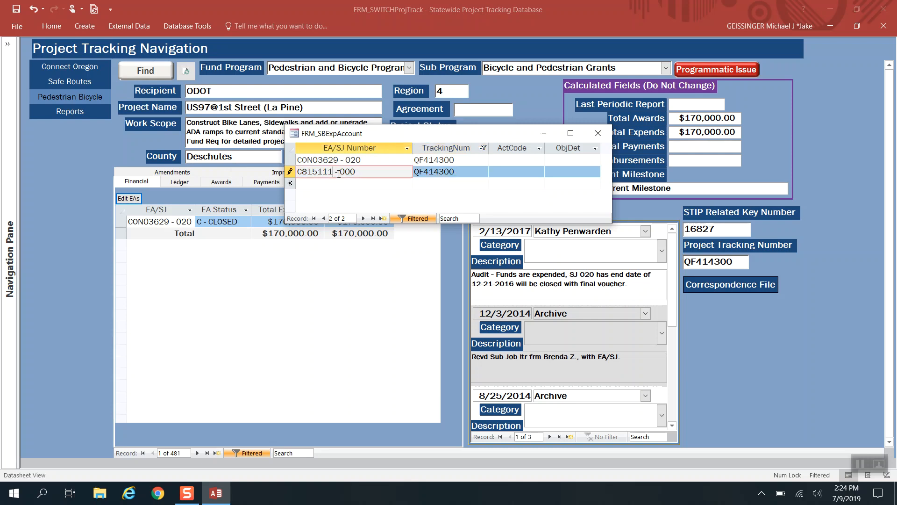
{"action": "type", "text": "3"}
{"action": "left_click", "coordinate": [461, 159]}
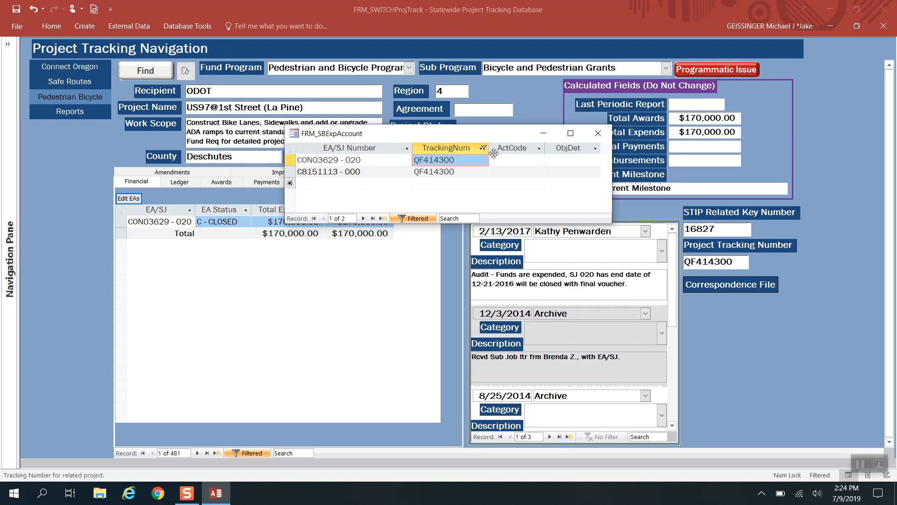
{"action": "left_click", "coordinate": [598, 133]}
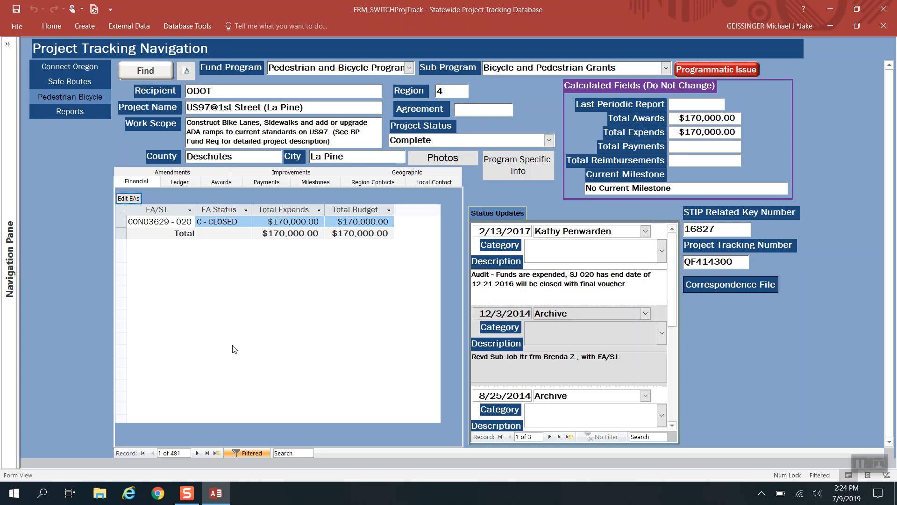
{"action": "left_click", "coordinate": [186, 72]}
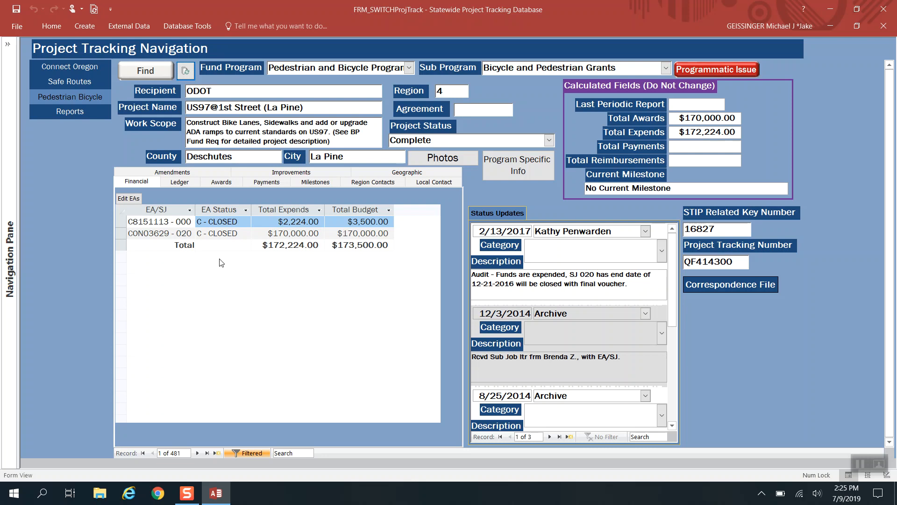
Step: Reopen the project's EA list, change the second EA/SJ number to C8151114 - 000, and refresh the form
{"action": "left_click", "coordinate": [128, 198]}
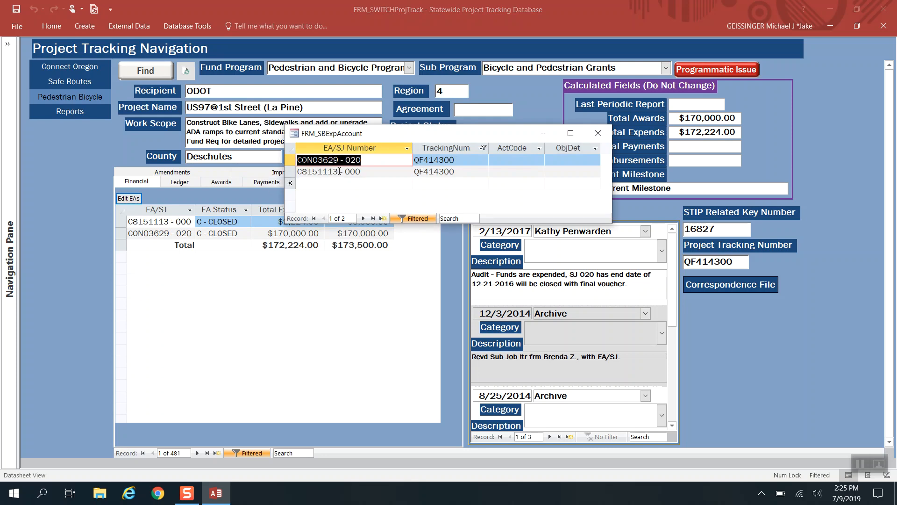
{"action": "left_click", "coordinate": [337, 171]}
{"action": "key", "text": "BackSpace"}
{"action": "type", "text": "4"}
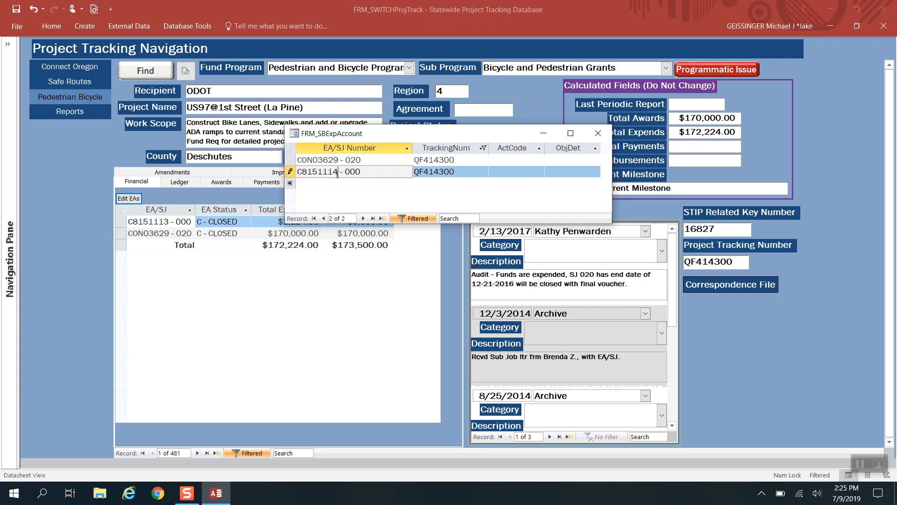
{"action": "left_click", "coordinate": [374, 159]}
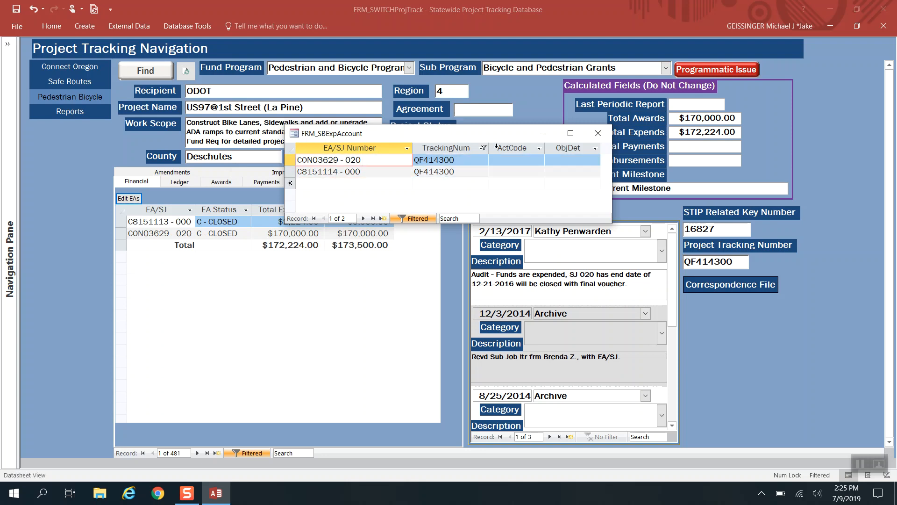
{"action": "left_click", "coordinate": [597, 135]}
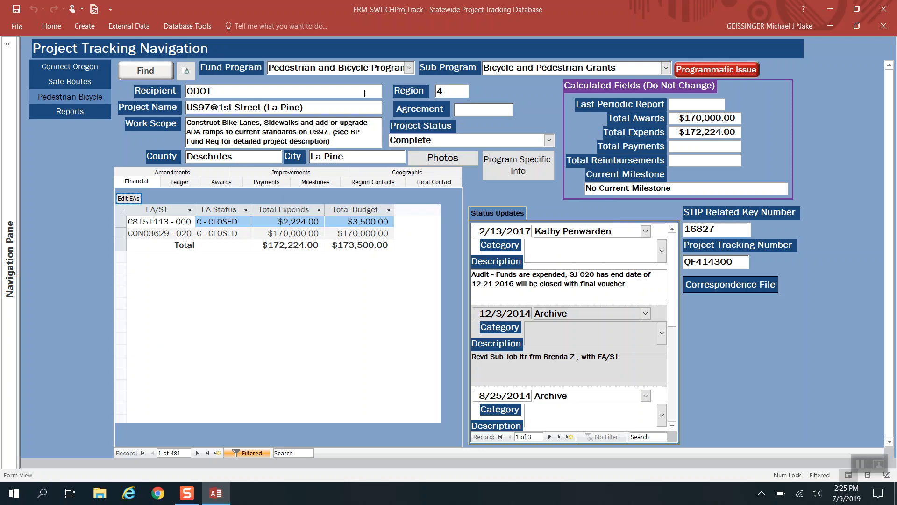
{"action": "left_click", "coordinate": [186, 72]}
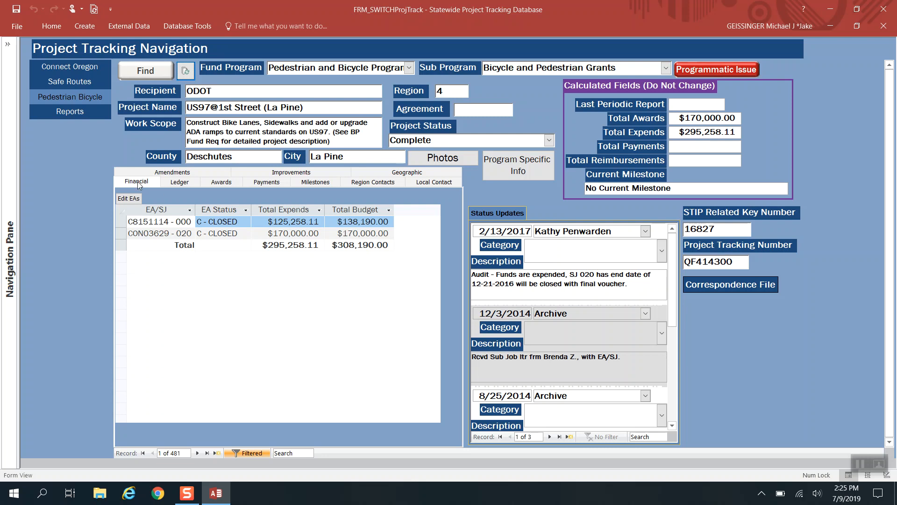
Step: Delete the C8151114 - 000 record from the project's EA list, close the list and refresh the project form
{"action": "left_click", "coordinate": [130, 199]}
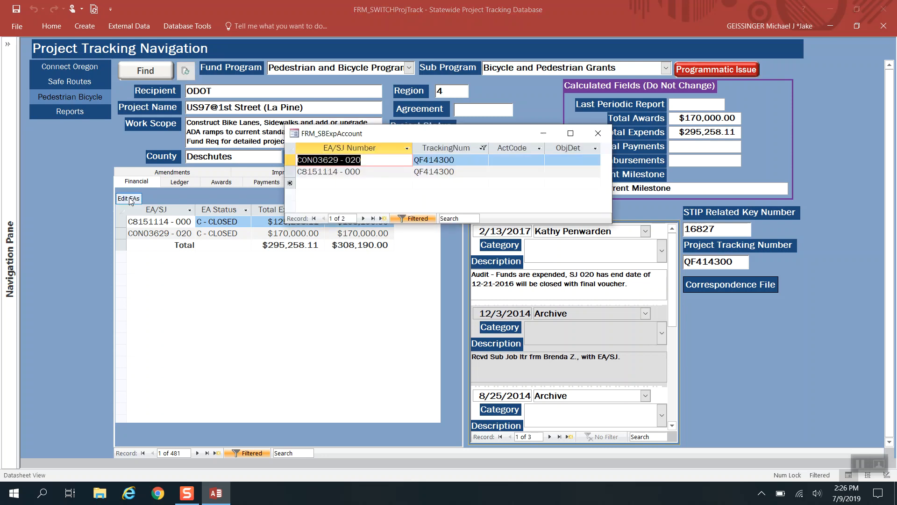
{"action": "left_click", "coordinate": [292, 171]}
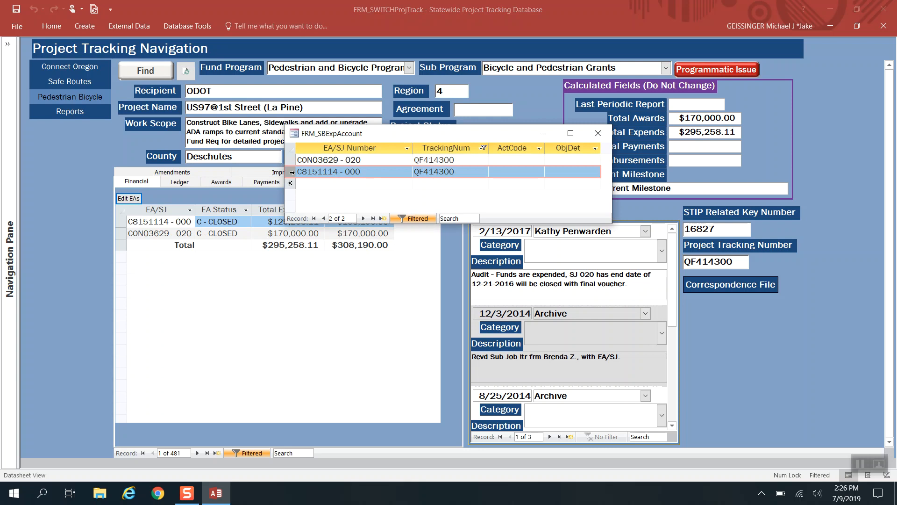
{"action": "key", "text": "Delete"}
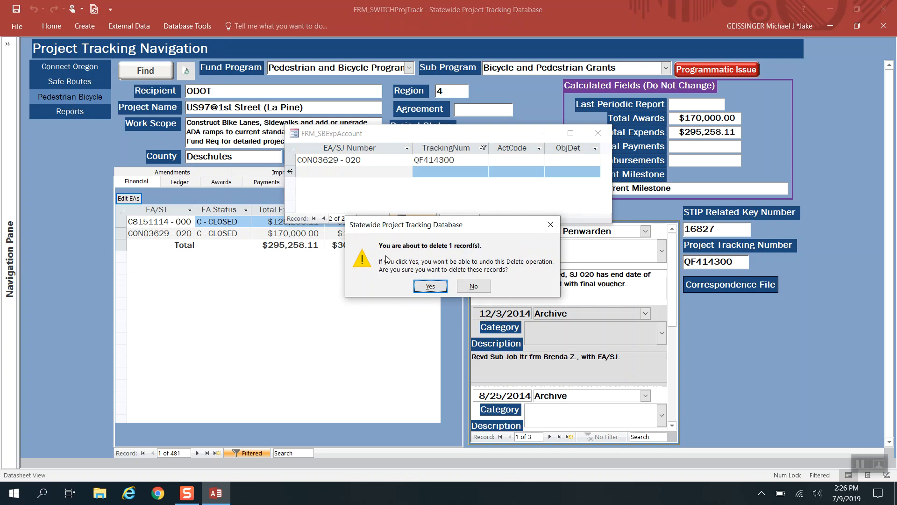
{"action": "left_click", "coordinate": [430, 286]}
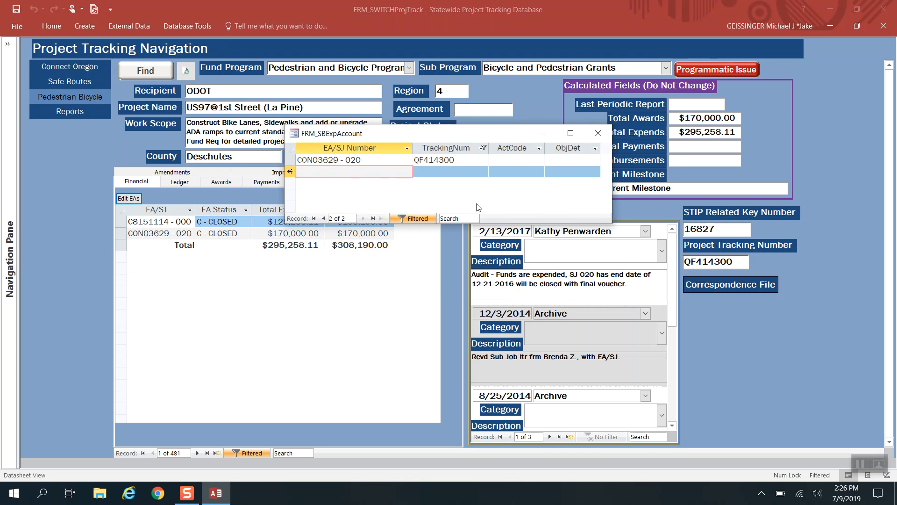
{"action": "left_click", "coordinate": [601, 132]}
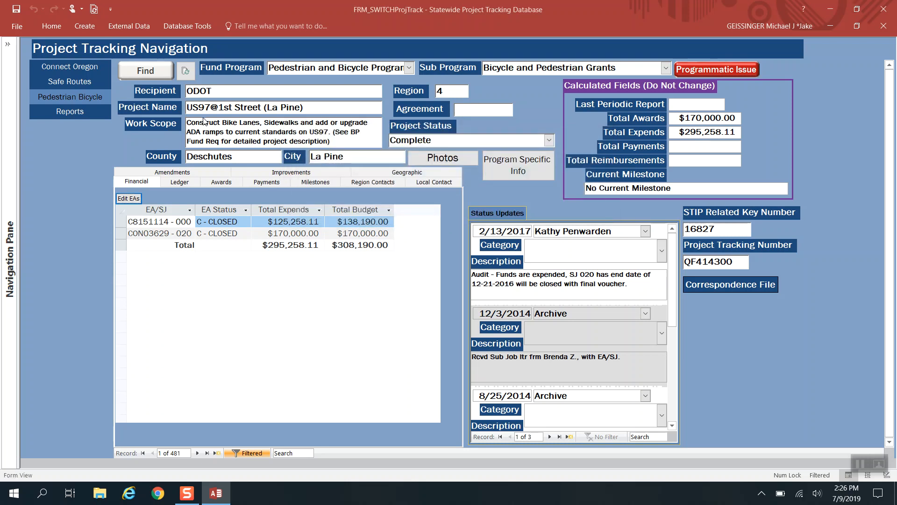
{"action": "left_click", "coordinate": [185, 70]}
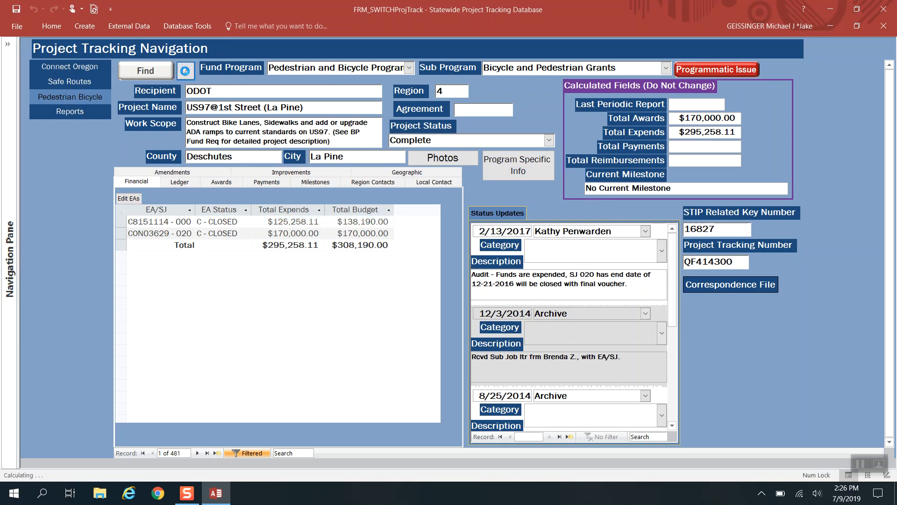